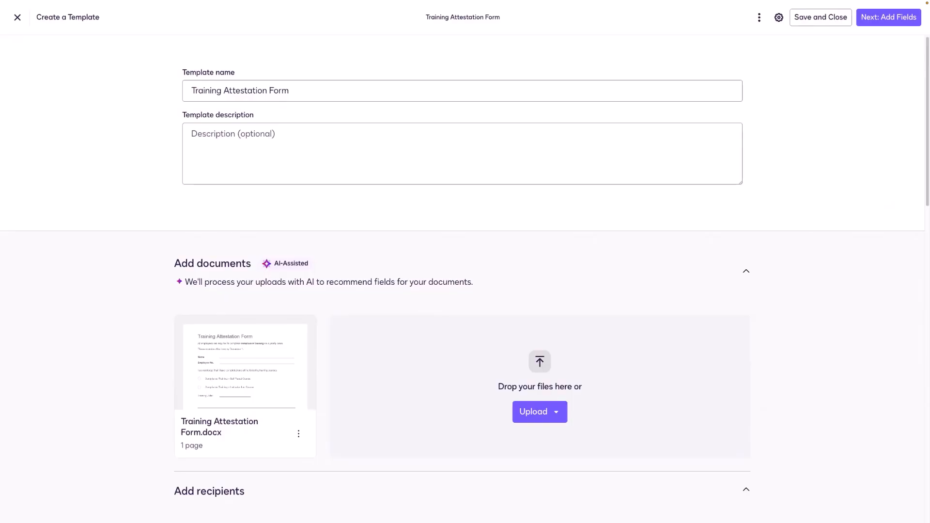
pyautogui.scroll(-1, 163, 403)
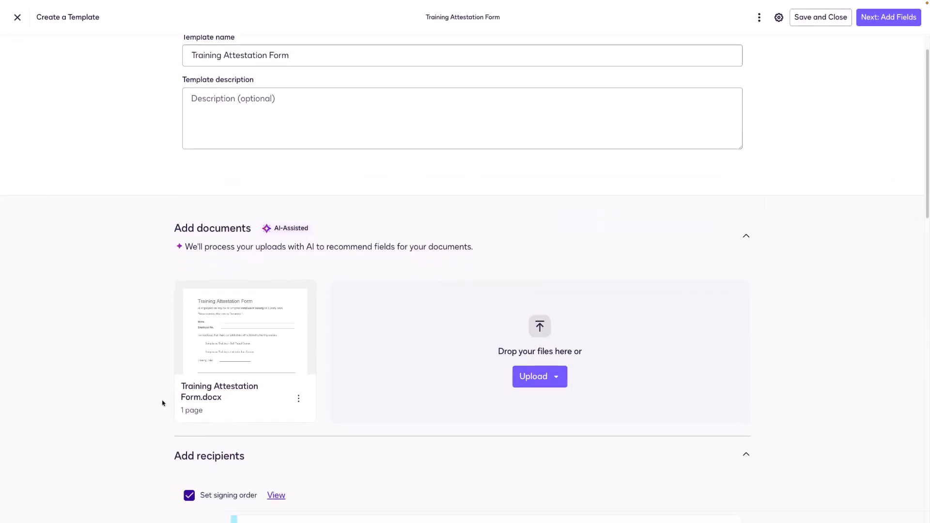
pyautogui.scroll(-1, 162, 403)
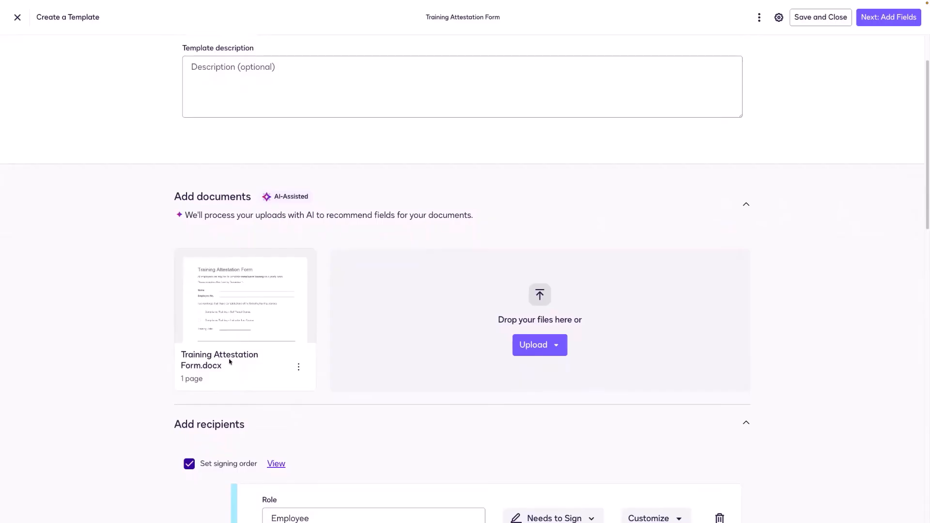
pyautogui.scroll(-2, 229, 361)
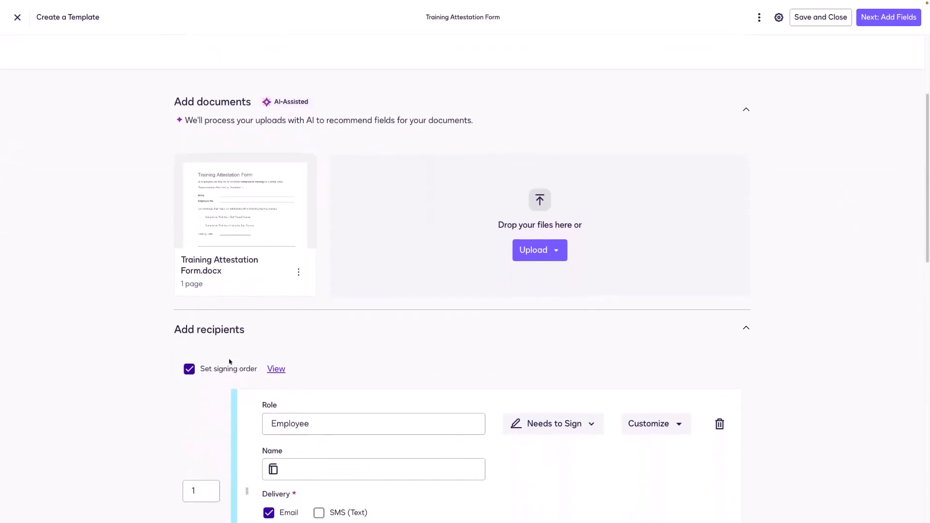
pyautogui.scroll(-3, 229, 361)
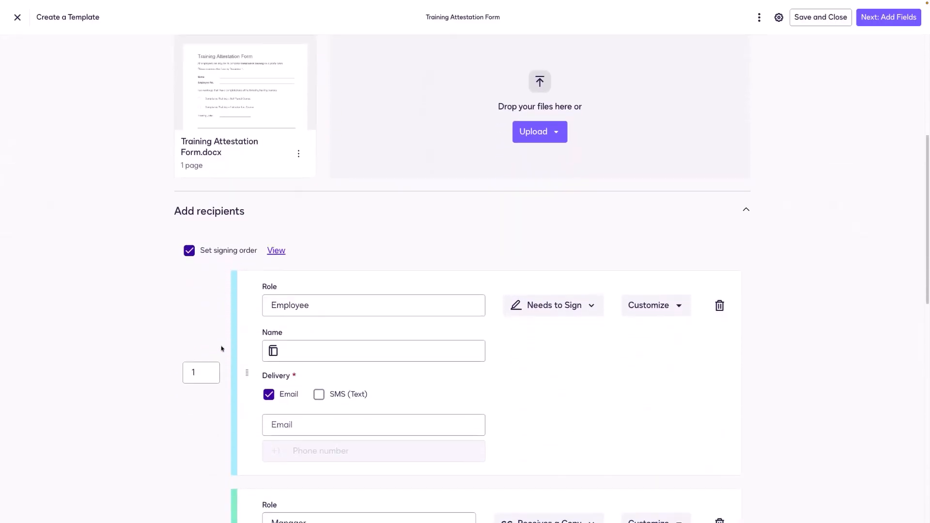
pyautogui.scroll(-1, 217, 340)
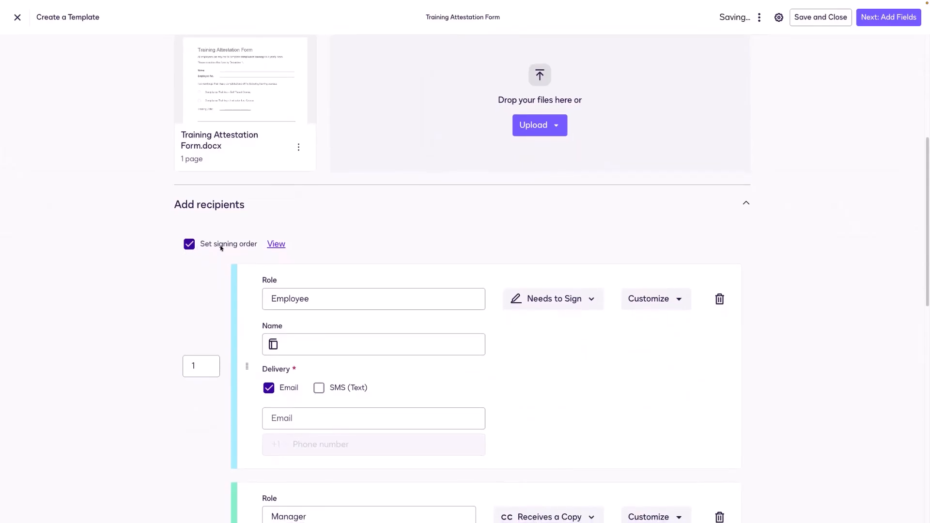
pyautogui.scroll(-1, 224, 276)
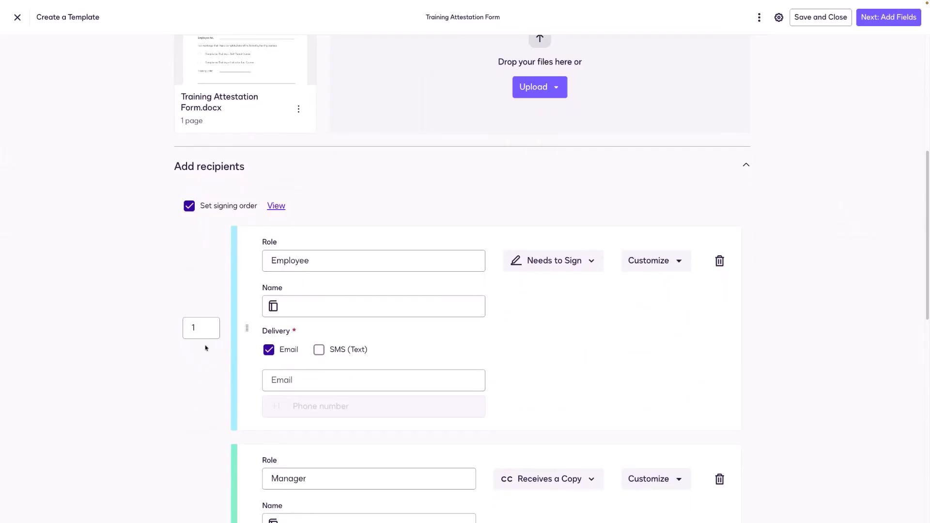
pyautogui.scroll(-1, 205, 348)
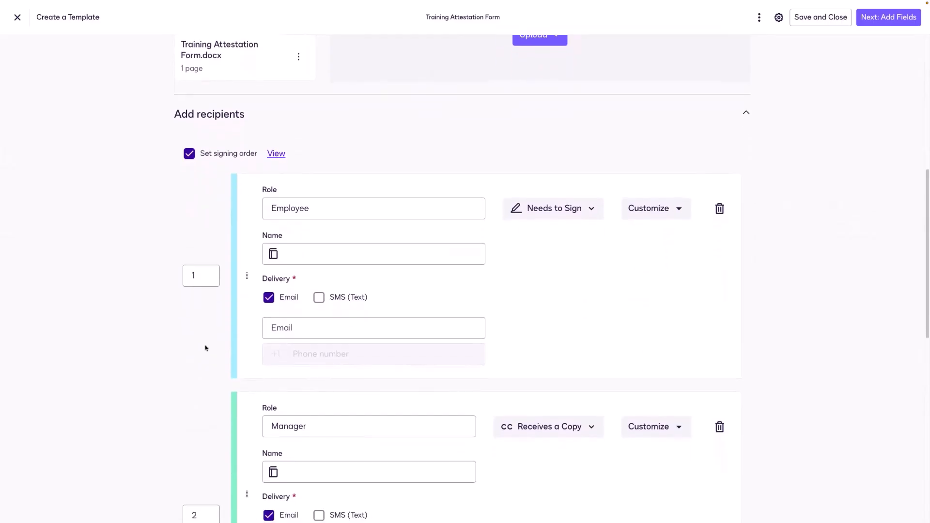
pyautogui.scroll(-1, 205, 348)
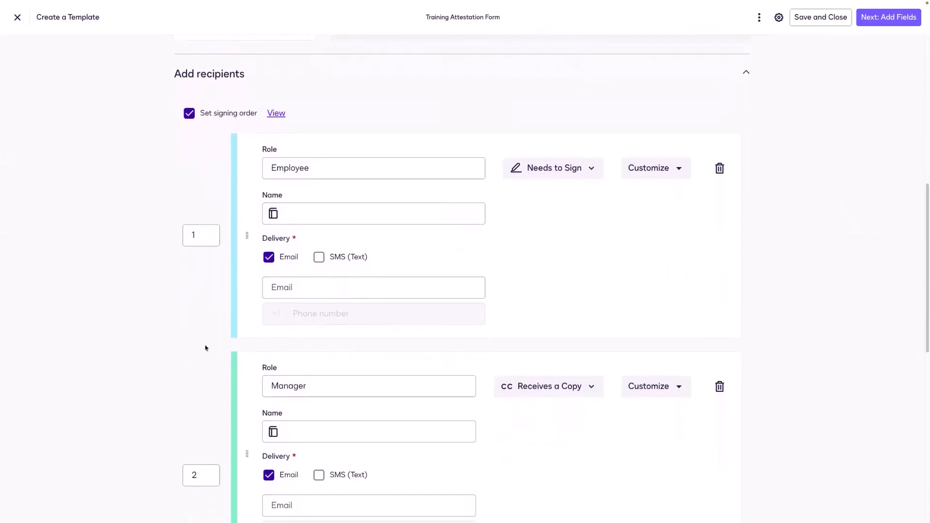
pyautogui.scroll(-1, 211, 395)
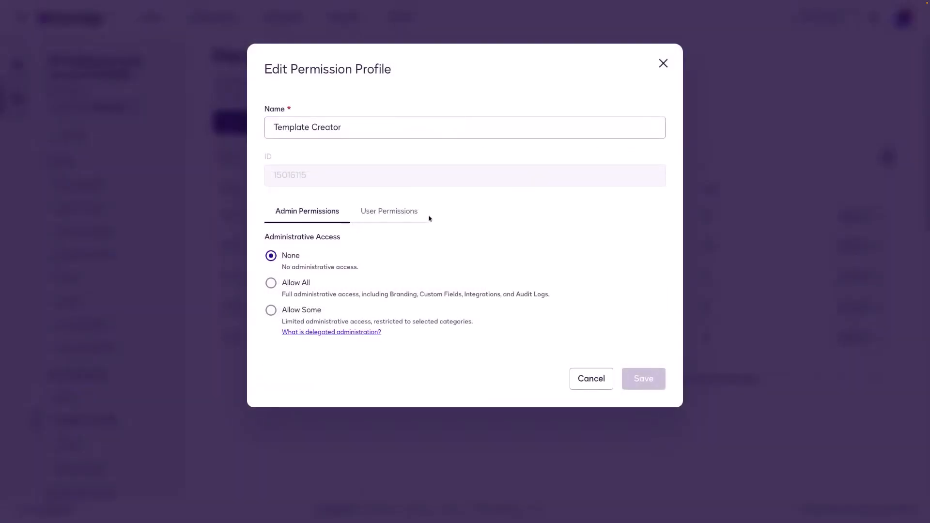
# Step: Verify the Template Creator profile's PowerForms user permission is set to Administrator
pyautogui.click(404, 211)
pyautogui.scroll(-4, 402, 247)
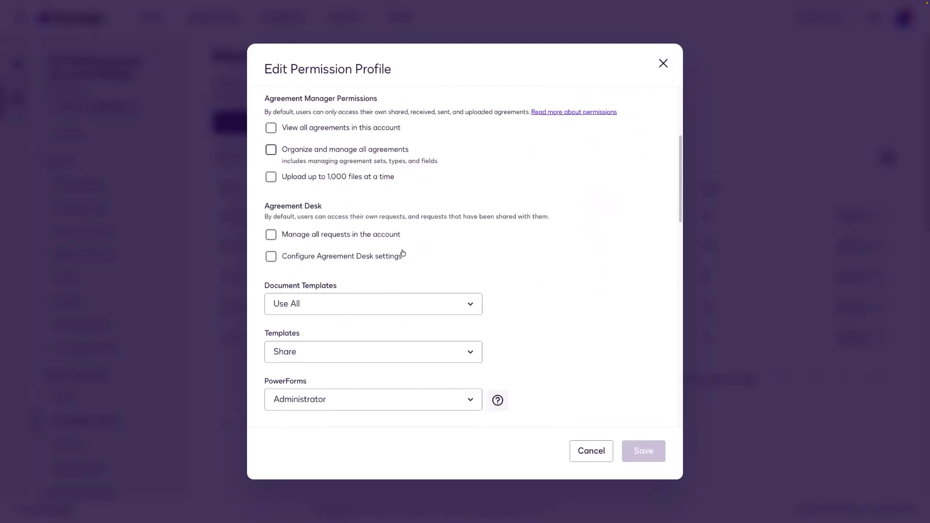
pyautogui.scroll(-2, 403, 253)
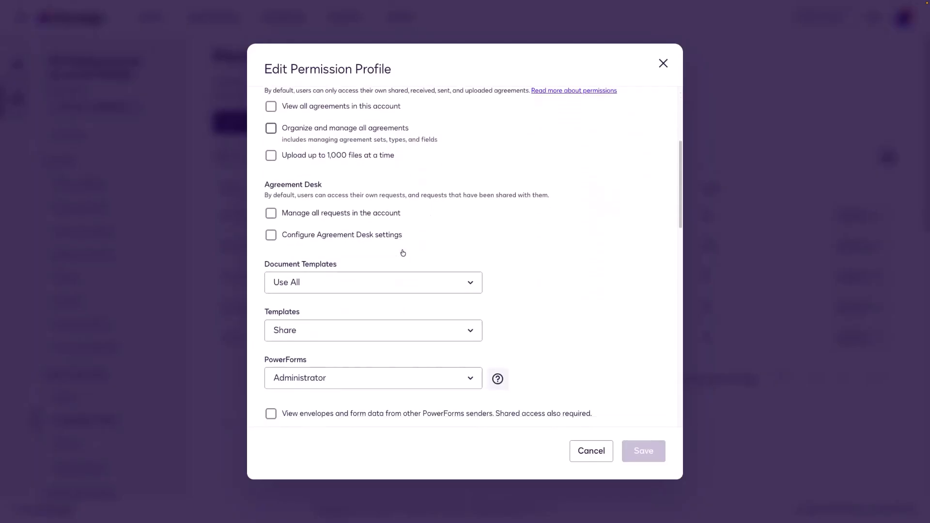
pyautogui.click(403, 304)
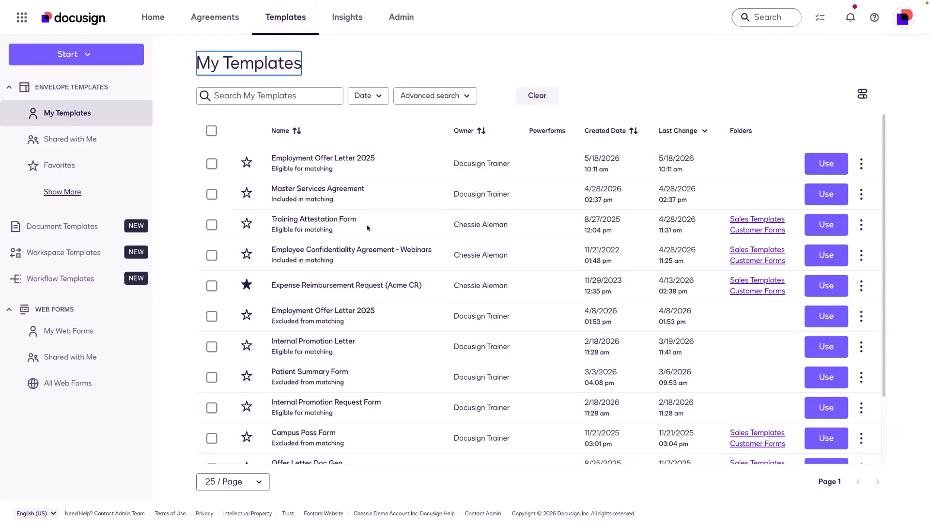
# Step: Choose Create PowerForm from the Training Attestation Form template's actions menu
pyautogui.click(860, 225)
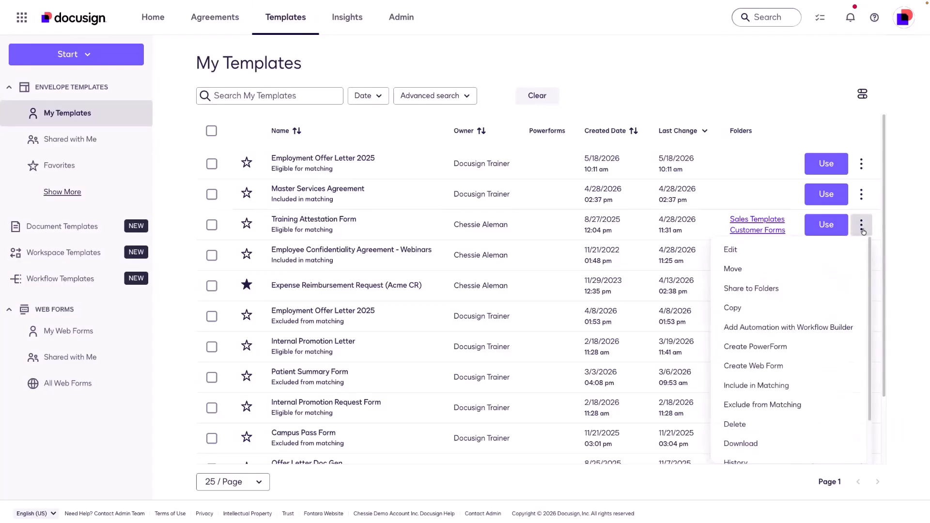
pyautogui.click(824, 355)
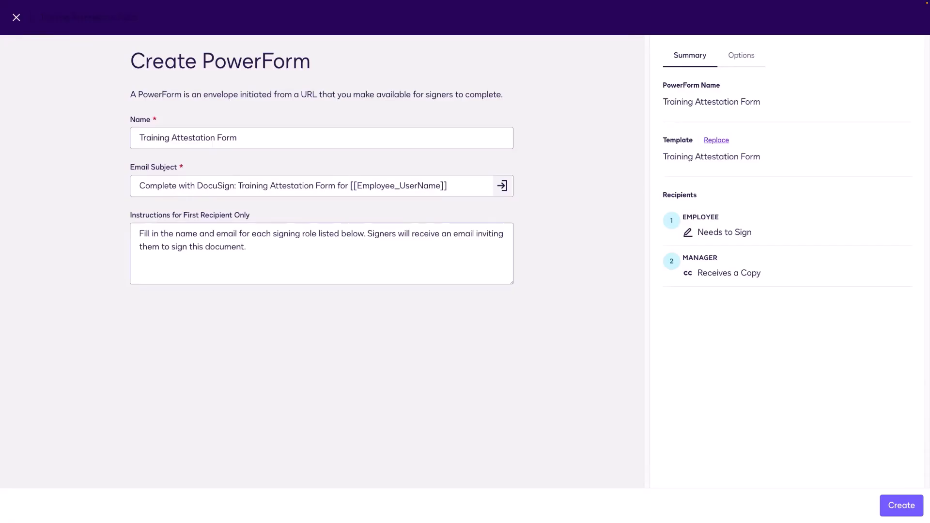
# Step: Rename the PowerForm 'Training Attestation PowerForm' and replace its instructions with a training-completion note
pyautogui.click(255, 136)
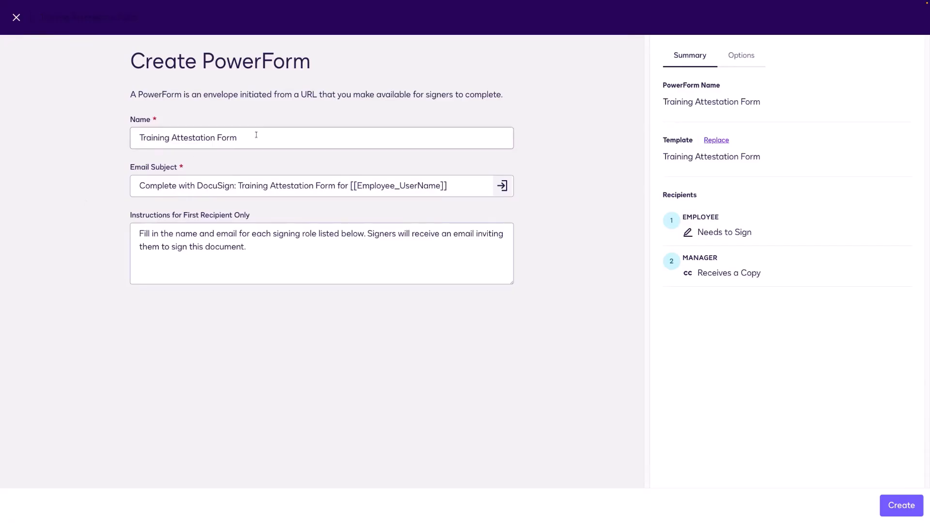
pyautogui.click(216, 138)
pyautogui.write('Power')
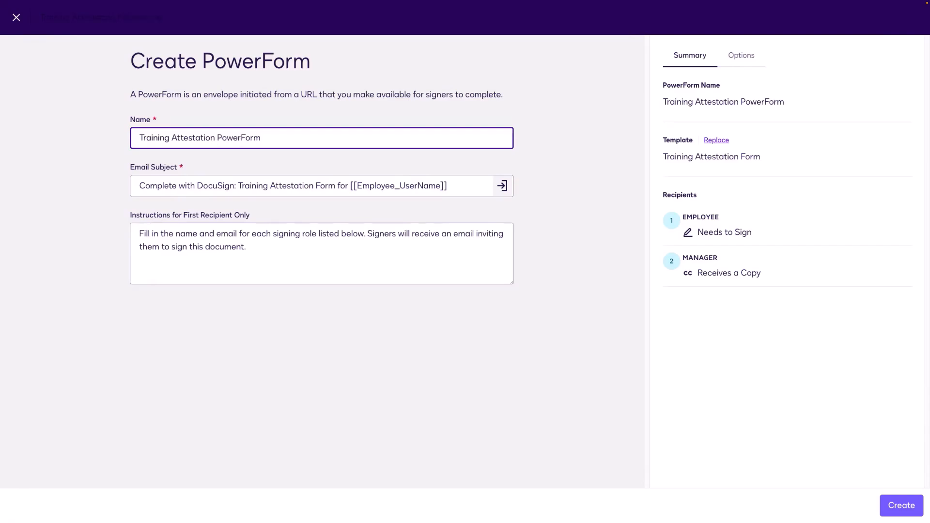
pyautogui.moveTo(259, 249); pyautogui.dragTo(122, 233)
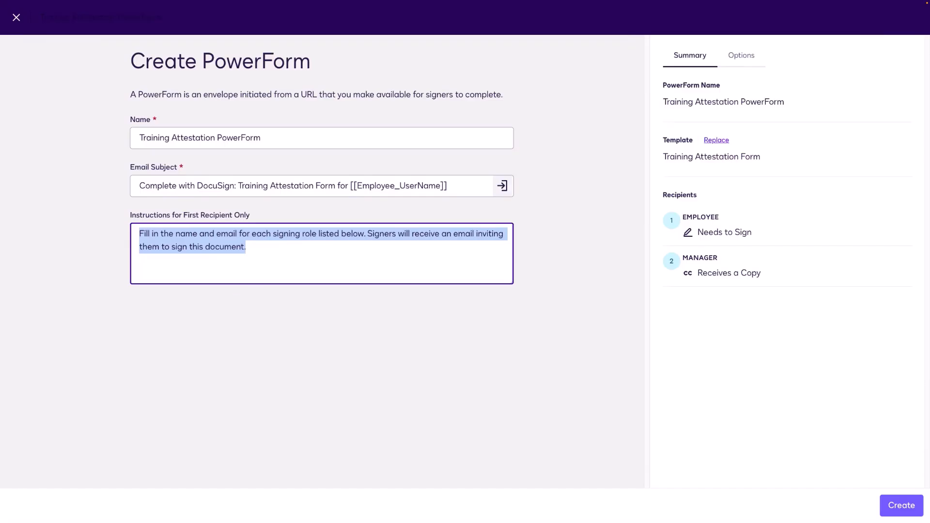
pyautogui.write('Please f')
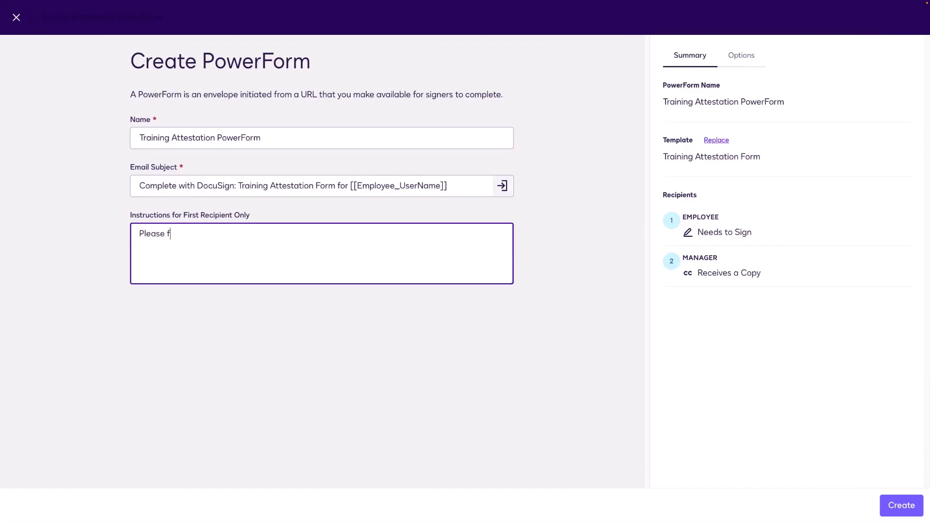
pyautogui.write('ill out this form after you have completed your tra')
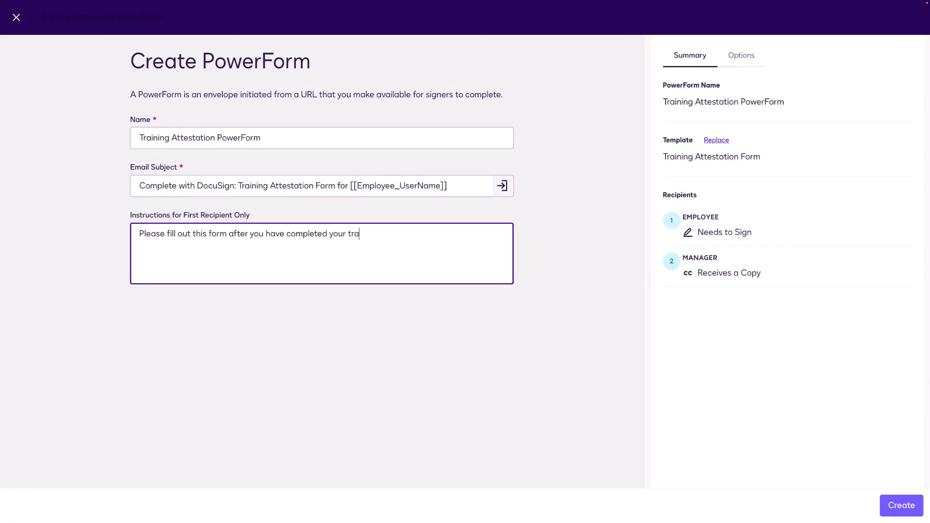
pyautogui.write('ining. Your manager will receiv')
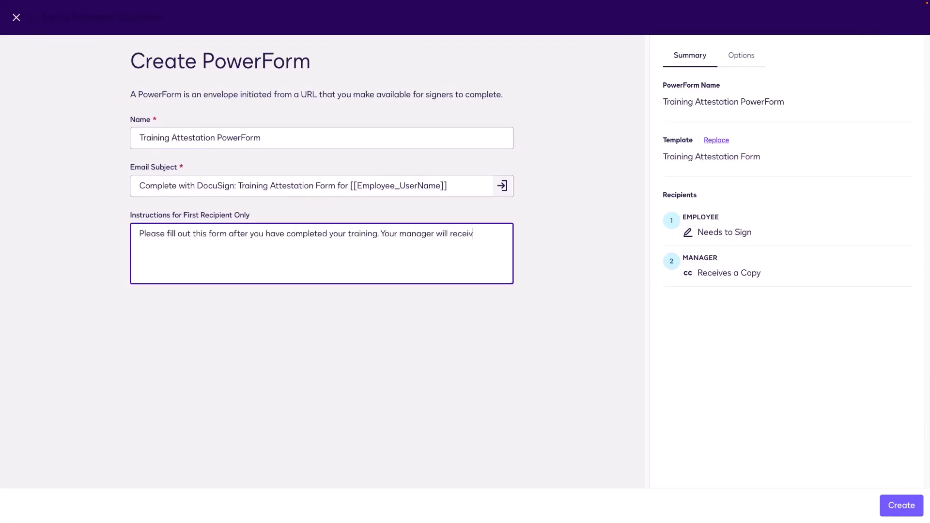
pyautogui.write('e a copy of your form. For any que')
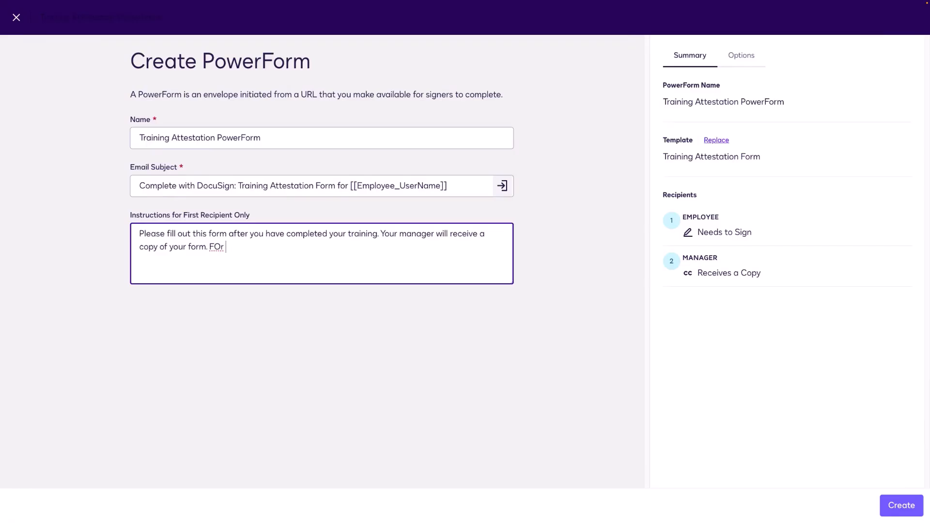
pyautogui.write('stions, conta')
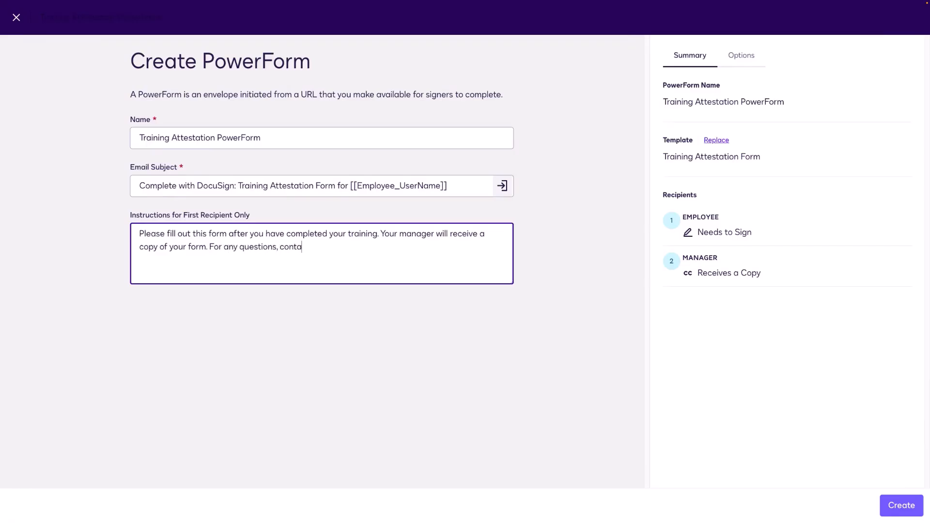
pyautogui.write('ct HR - HR@company.com')
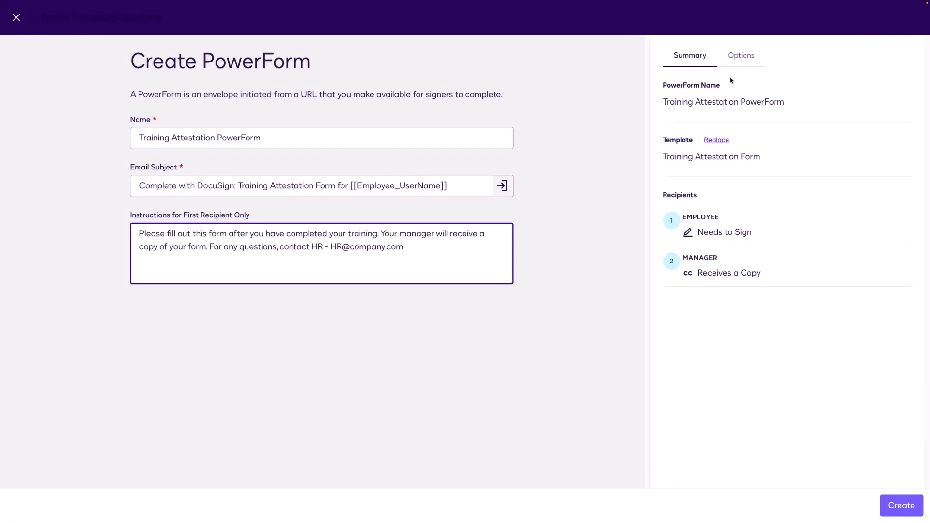
# Step: Turn on 'Require email validation' in the PowerForm's Options panel
pyautogui.click(741, 57)
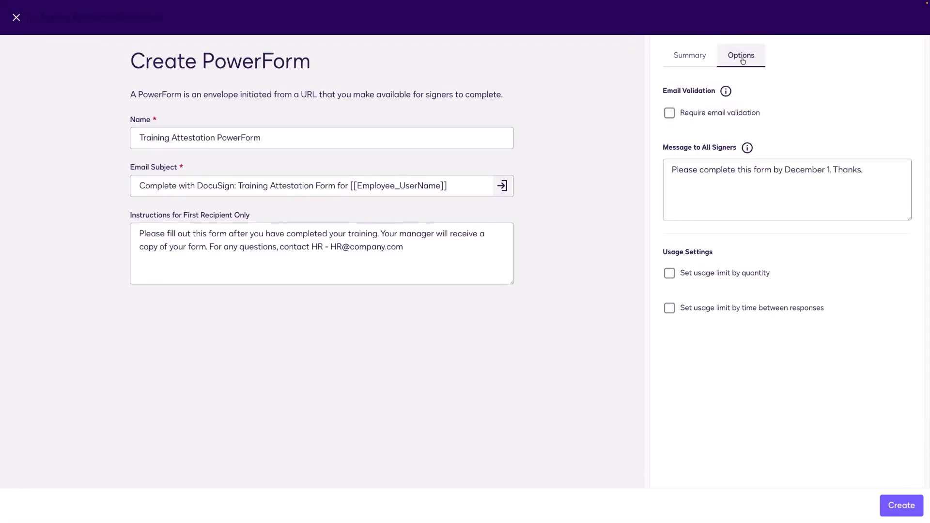
pyautogui.moveTo(765, 114); pyautogui.dragTo(674, 113)
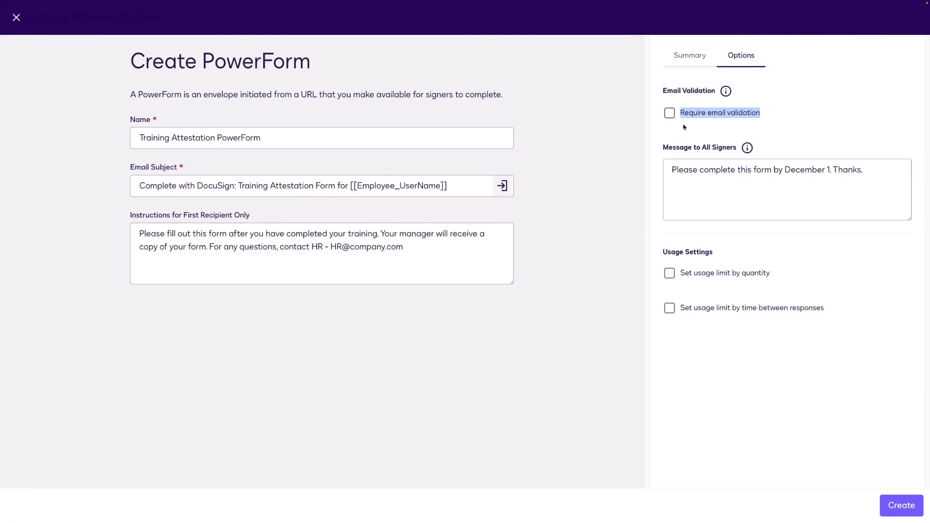
pyautogui.click(684, 127)
pyautogui.click(679, 116)
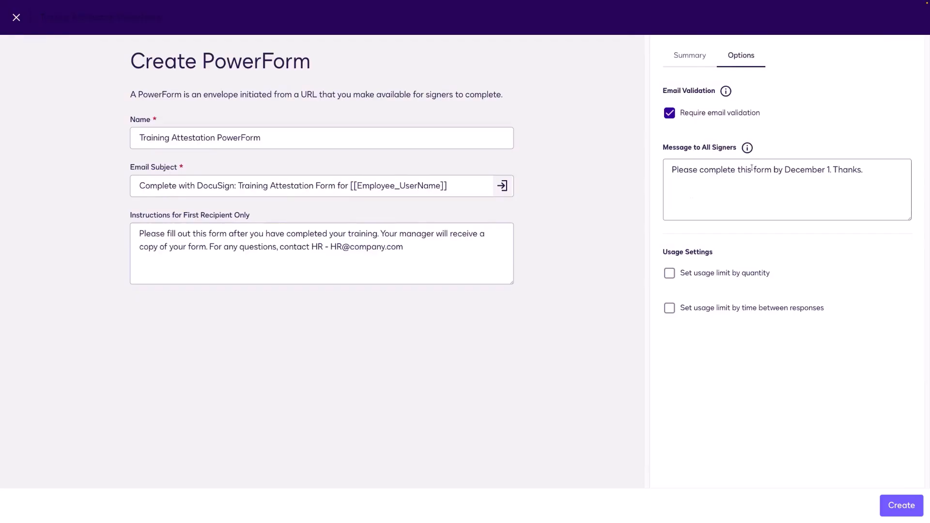
pyautogui.moveTo(747, 154)
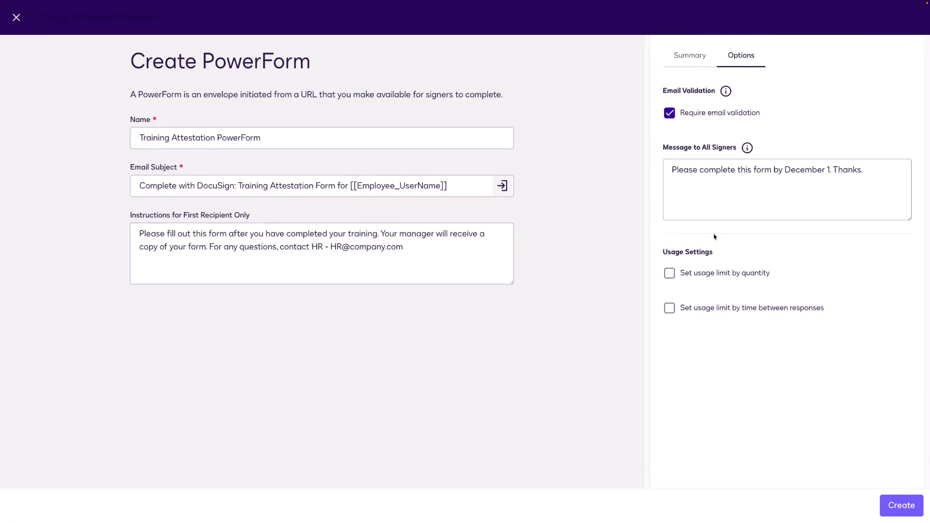
# Step: Turn on the usage limit by quantity with a maximum of 200 responses
pyautogui.click(738, 274)
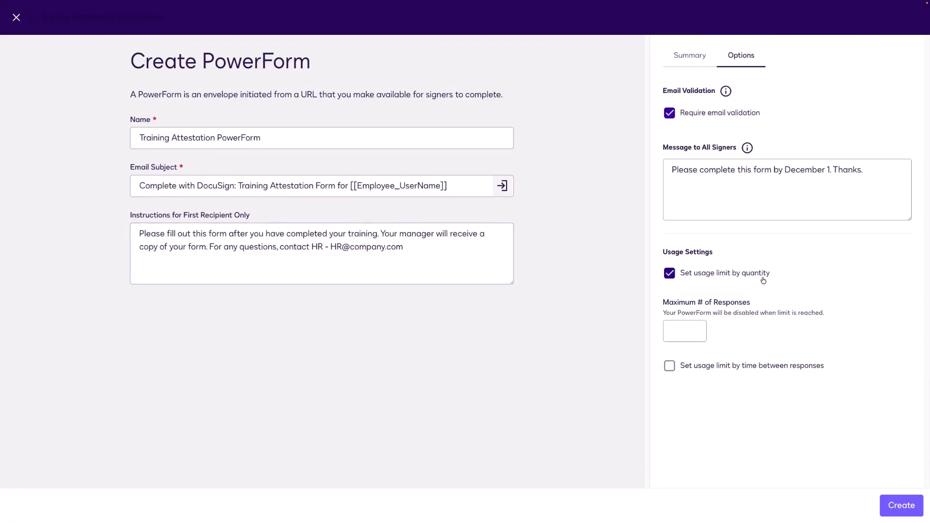
pyautogui.click(684, 330)
pyautogui.write('200')
# Step: Leave no minimum time between responses, discarding a trial 12-month interval
pyautogui.click(679, 370)
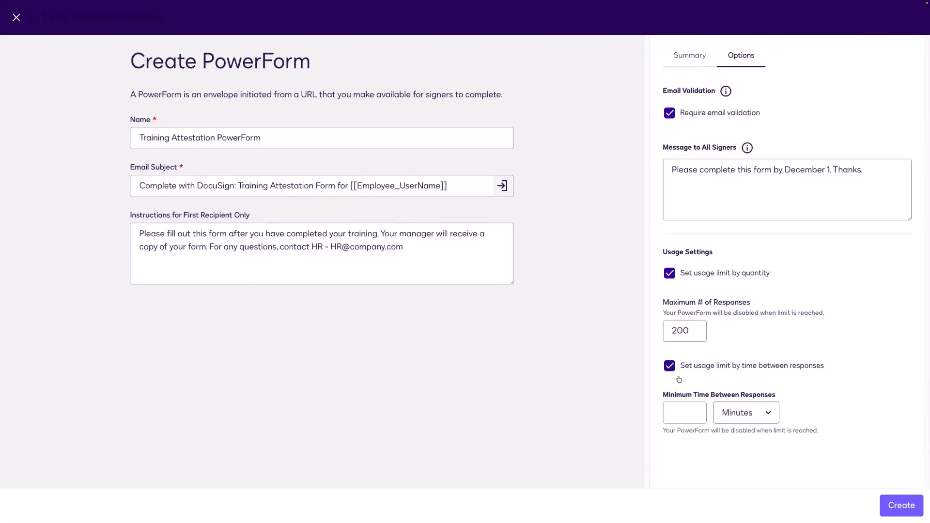
pyautogui.click(750, 414)
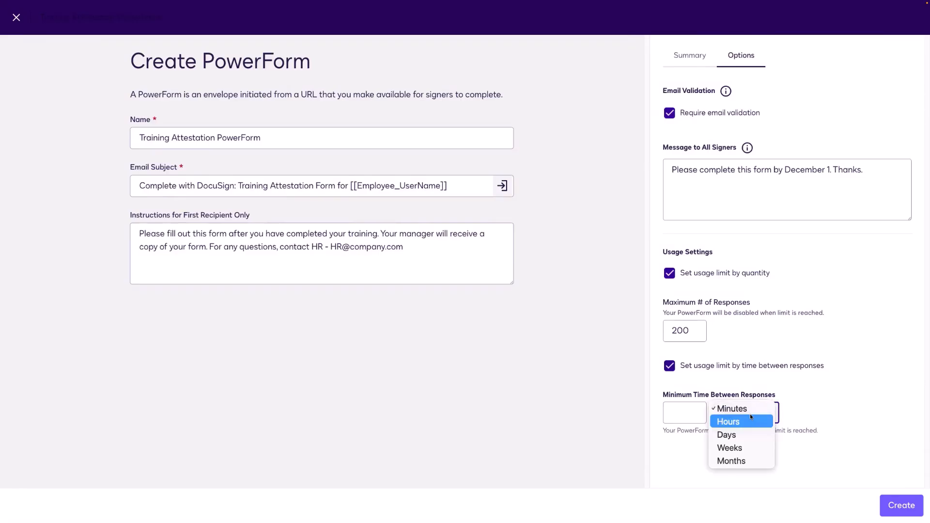
pyautogui.click(740, 460)
pyautogui.click(677, 412)
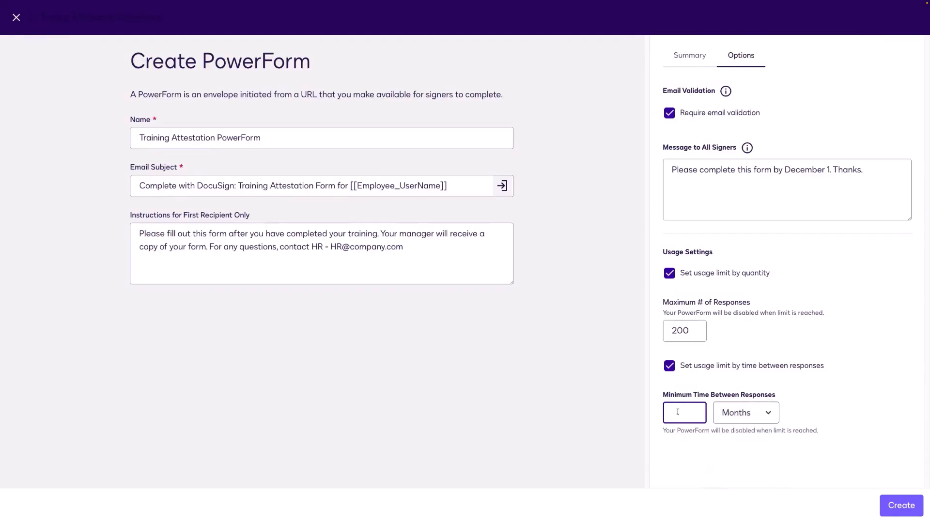
pyautogui.write('12')
pyautogui.click(702, 369)
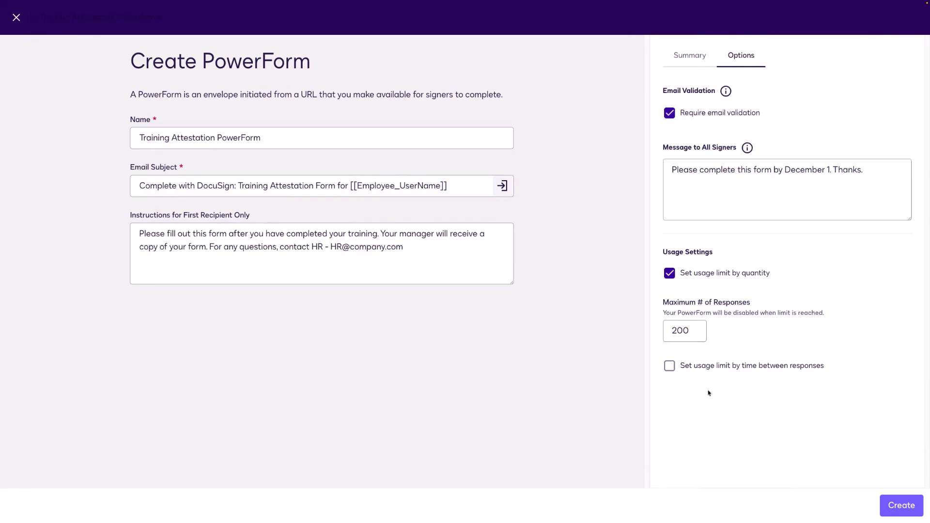
# Step: Create the PowerForm and copy its signing URL from the Copy PowerForm URL dialog
pyautogui.click(894, 508)
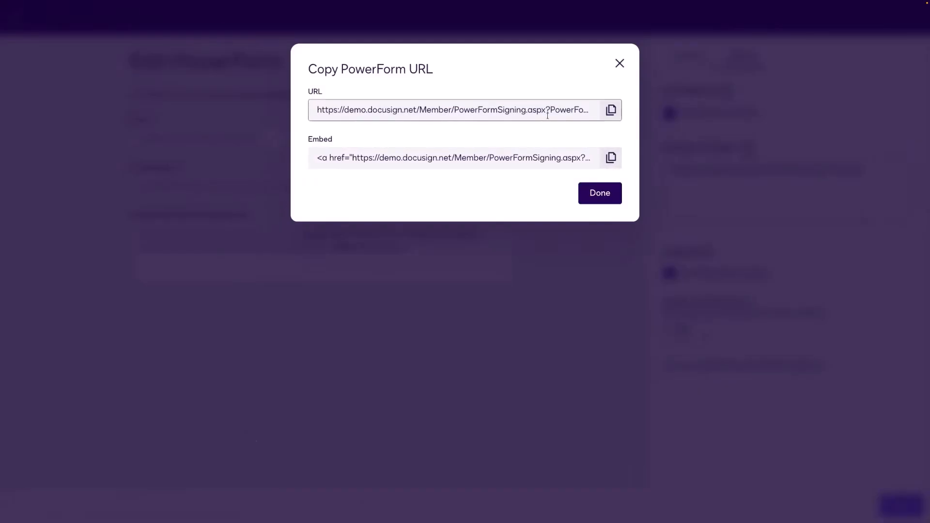
pyautogui.click(609, 110)
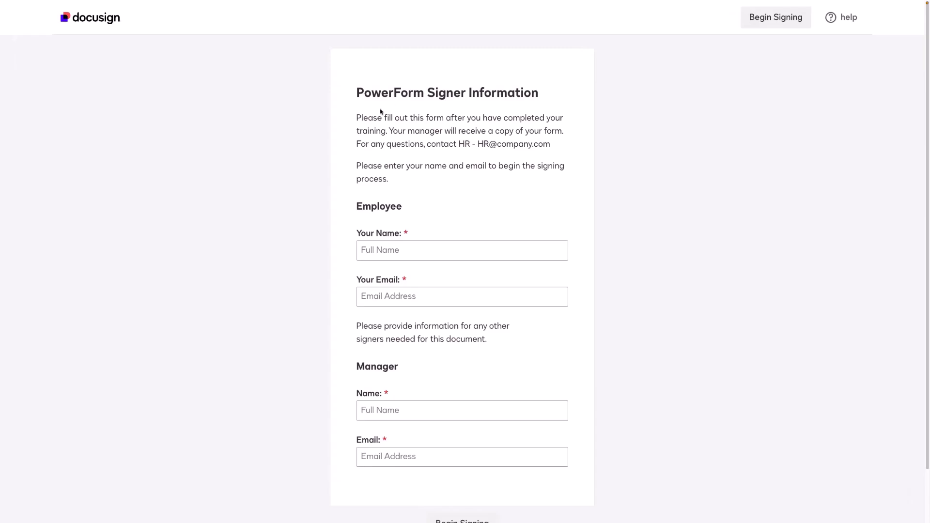
# Step: Enter the employee's full name and e-mail address on the signer page
pyautogui.moveTo(357, 118); pyautogui.dragTo(548, 145)
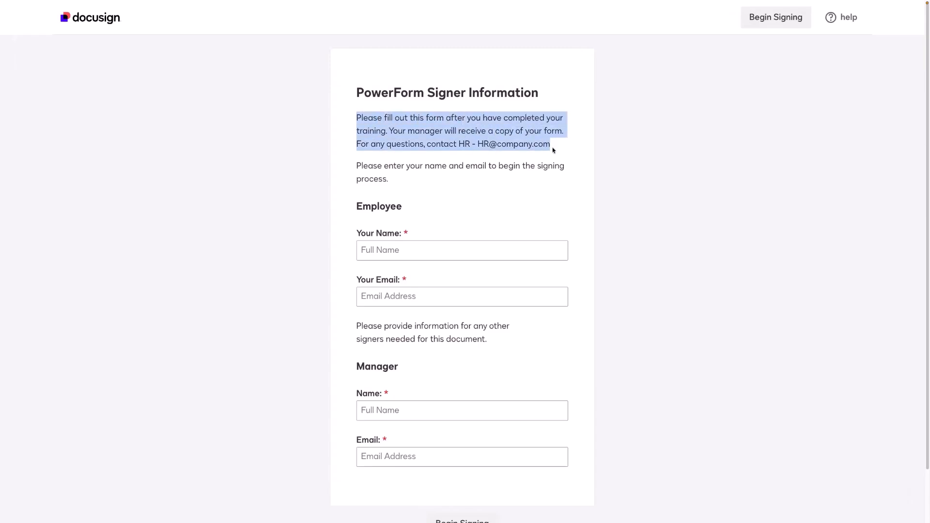
pyautogui.click(443, 254)
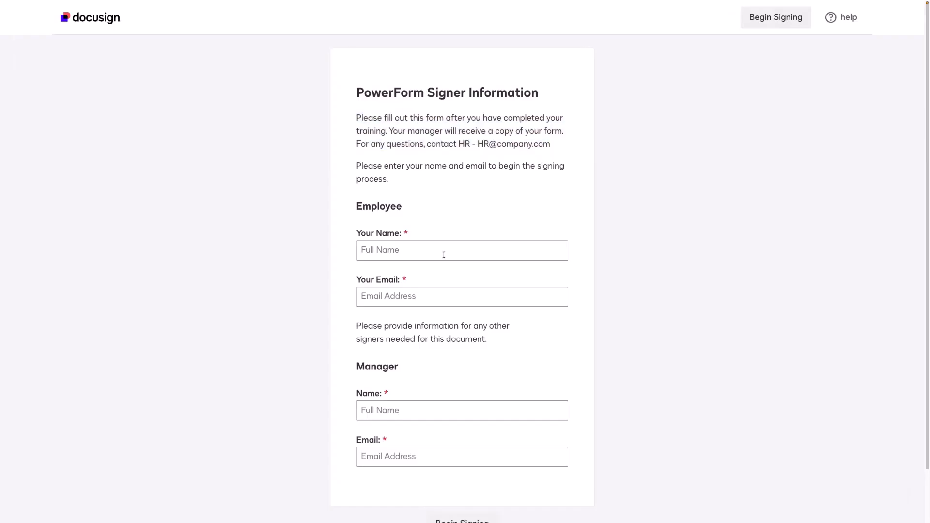
pyautogui.write('Emma Employee')
pyautogui.click(461, 296)
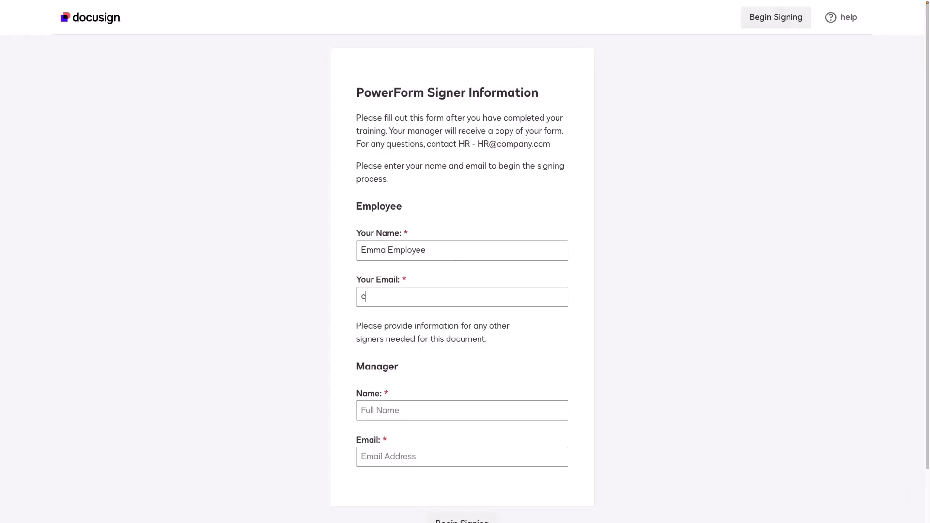
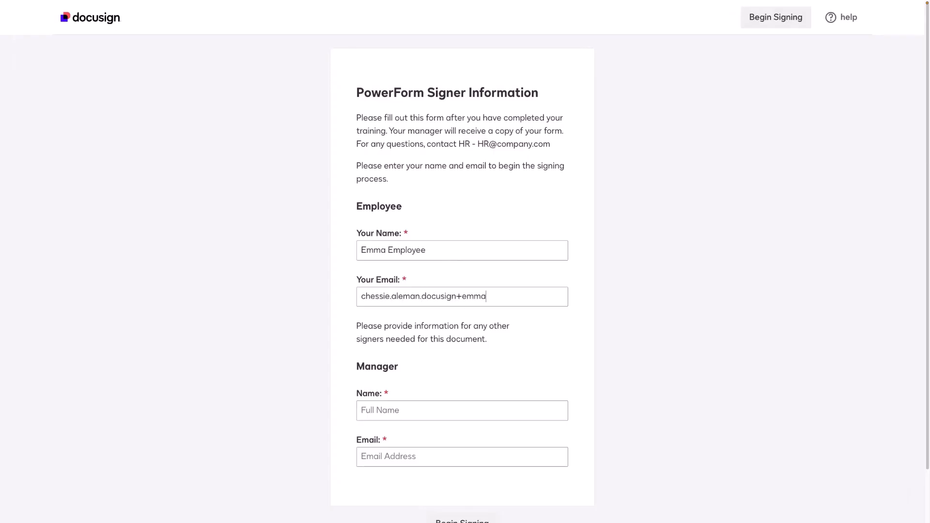
# Step: Fill in the manager's name and e-mail address, then begin signing
pyautogui.scroll(-1, 451, 323)
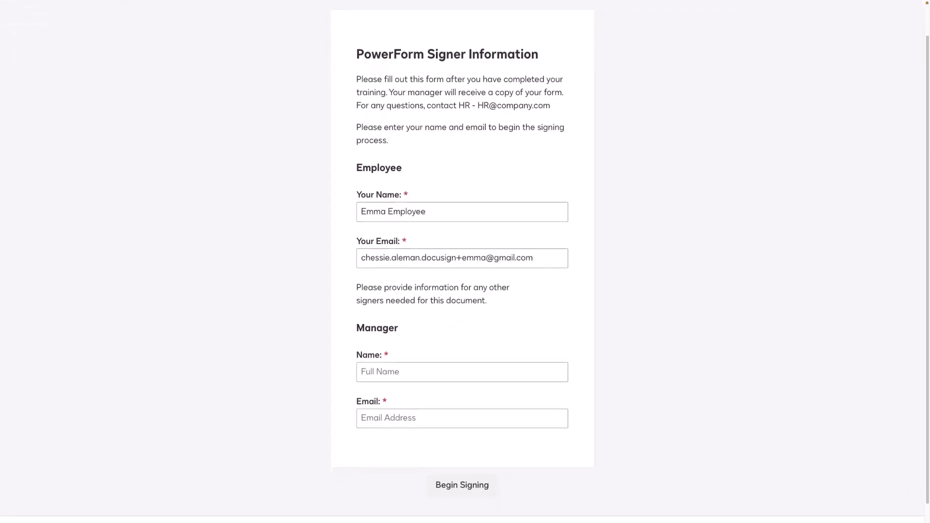
pyautogui.click(466, 375)
pyautogui.write('Molly Manager')
pyautogui.tripleClick(477, 261)
pyautogui.hotkey('ctrl', 'c')
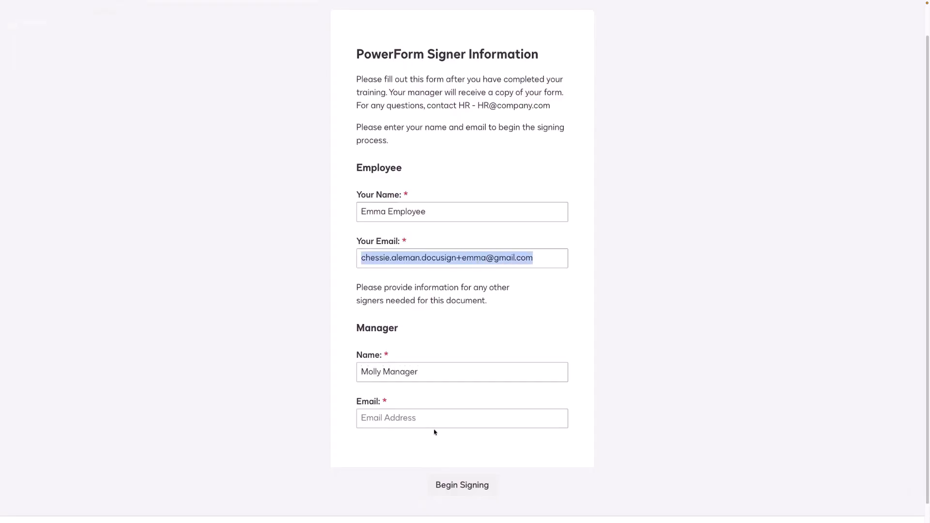
pyautogui.click(432, 424)
pyautogui.hotkey('ctrl', 'v')
pyautogui.doubleClick(472, 417)
pyautogui.write('molly')
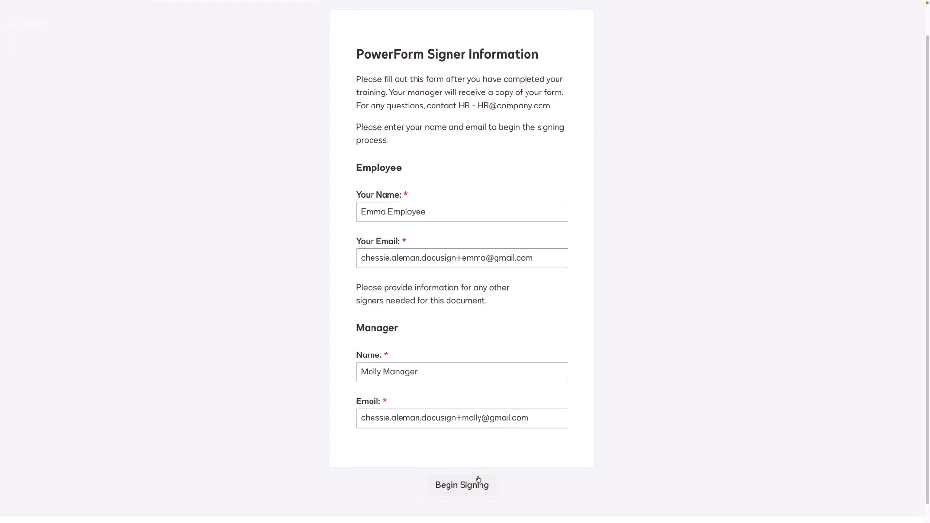
pyautogui.click(462, 485)
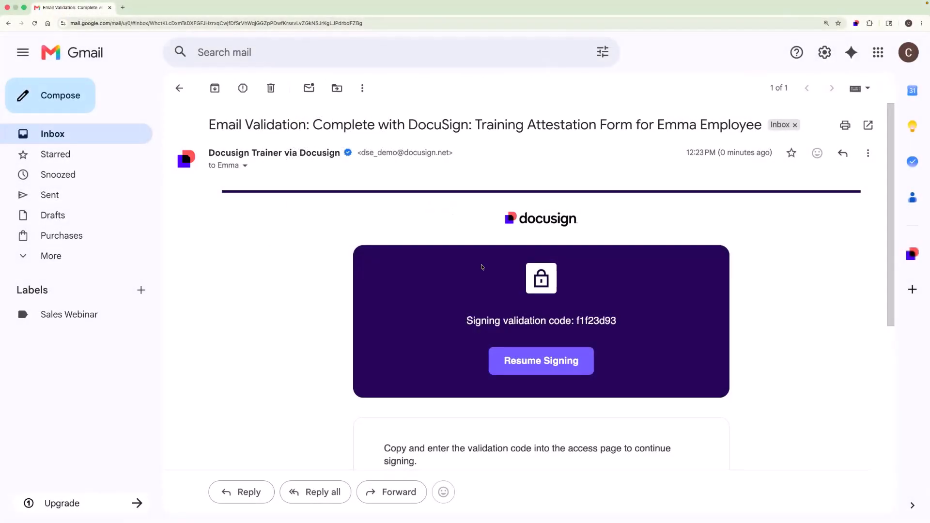
# Step: Select and copy the signing validation code from the email validation message
pyautogui.moveTo(576, 321); pyautogui.dragTo(614, 320)
pyautogui.rightClick(611, 320)
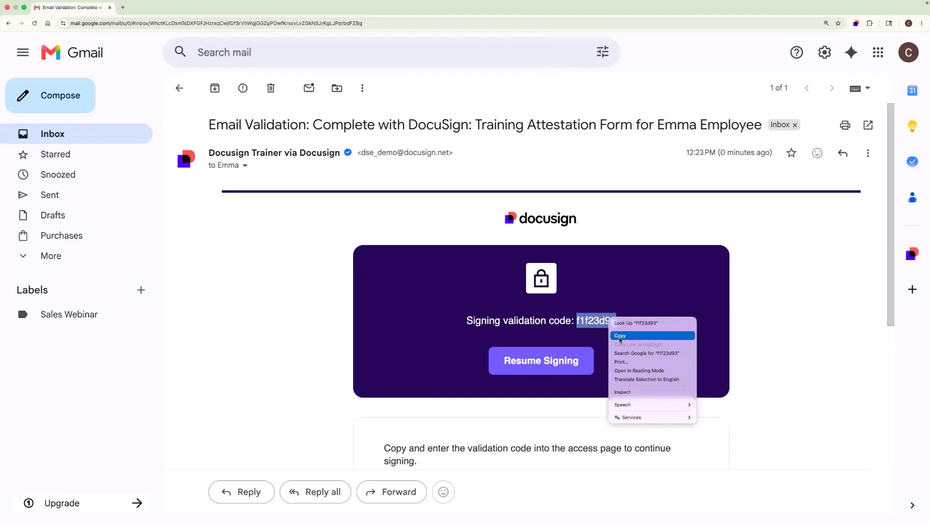
pyautogui.click(620, 337)
# Step: Submit the pasted validation code and agree to use electronic records and signatures
pyautogui.press('super+v')
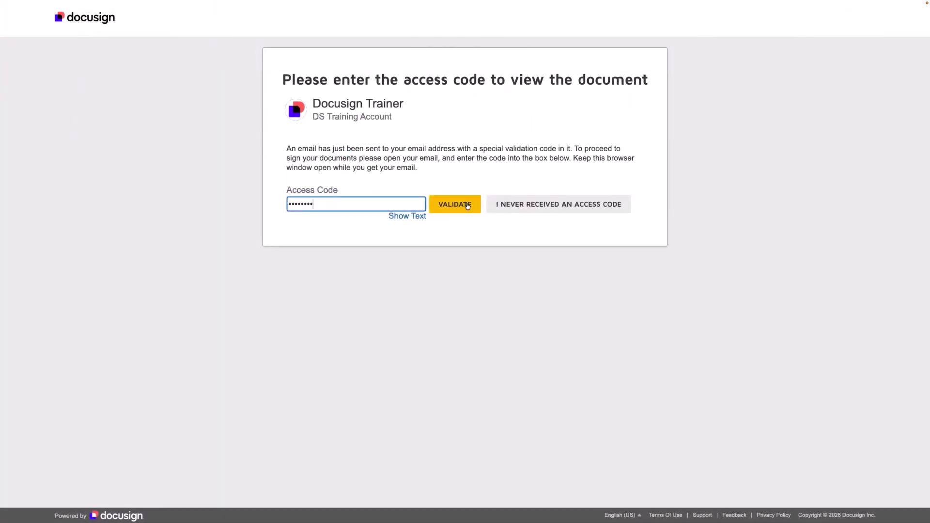
pyautogui.click(468, 206)
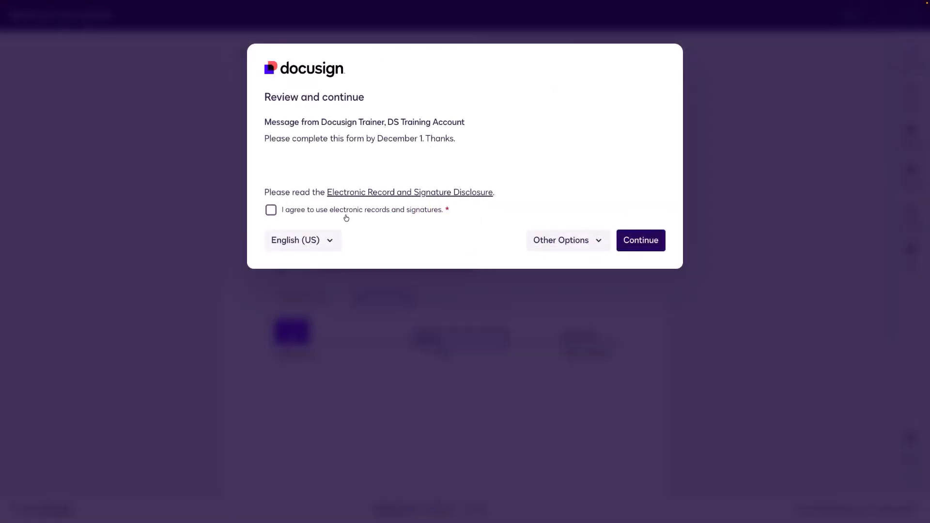
pyautogui.click(346, 216)
pyautogui.click(664, 245)
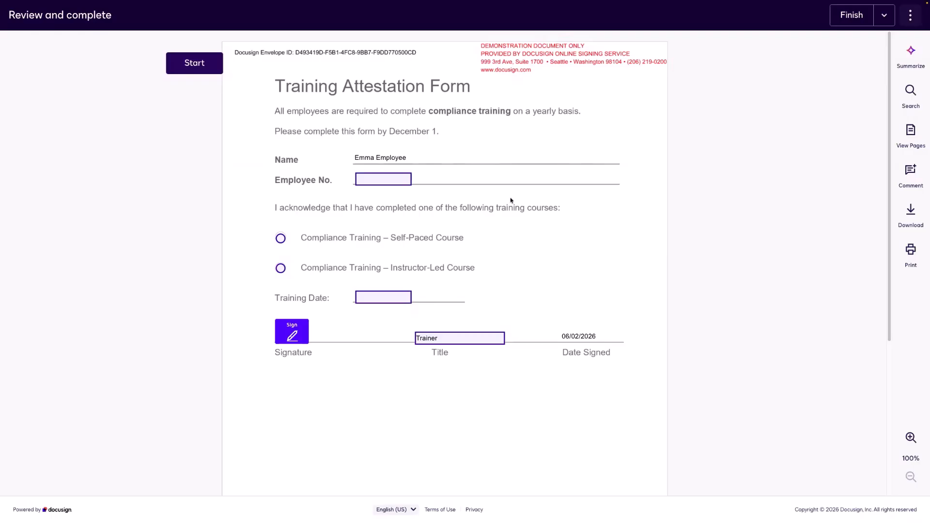
# Step: Fill Employee No. 1234, Instructor-Led Course, date 06/02/2026, then adopt signature and finish
pyautogui.click(405, 184)
pyautogui.write('1234')
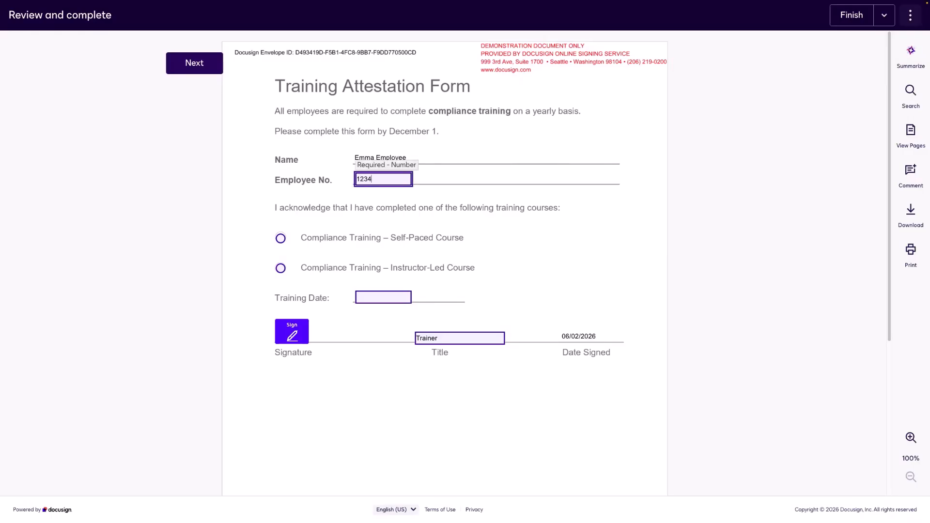
pyautogui.click(363, 267)
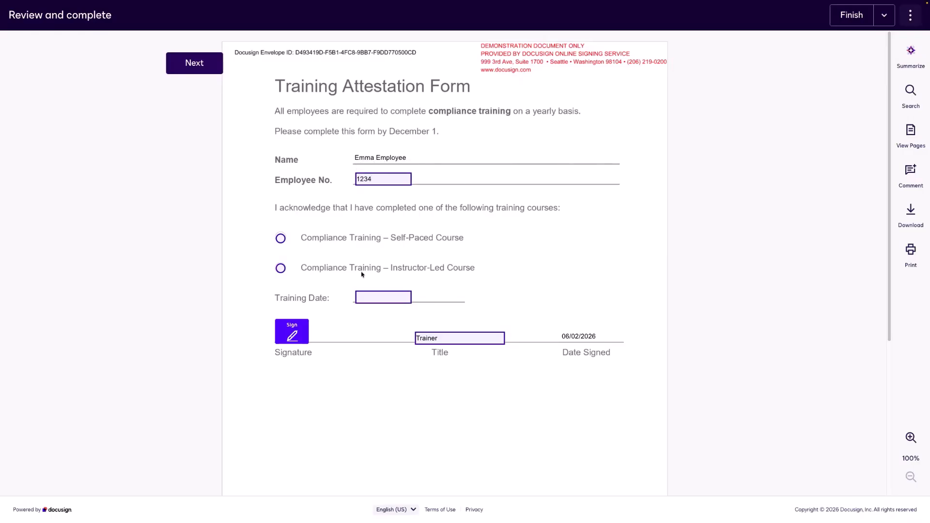
pyautogui.click(280, 267)
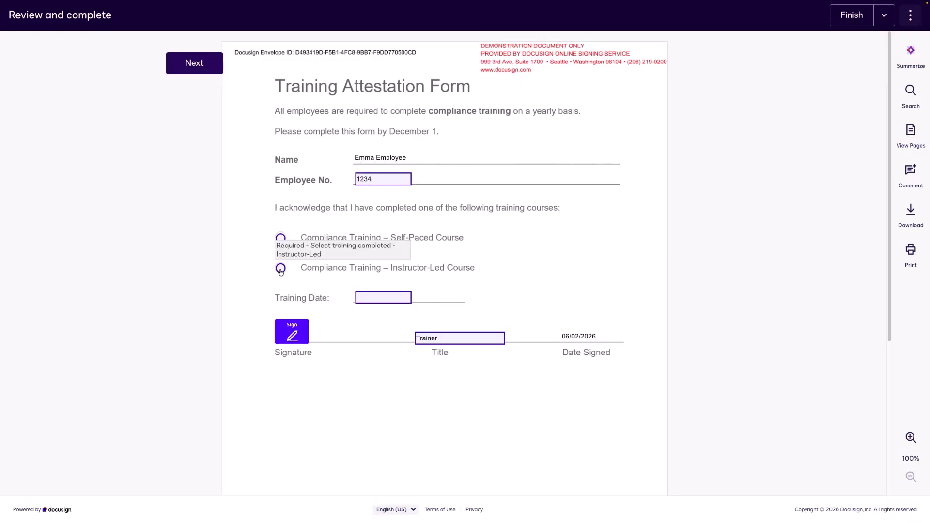
pyautogui.click(378, 297)
pyautogui.click(402, 356)
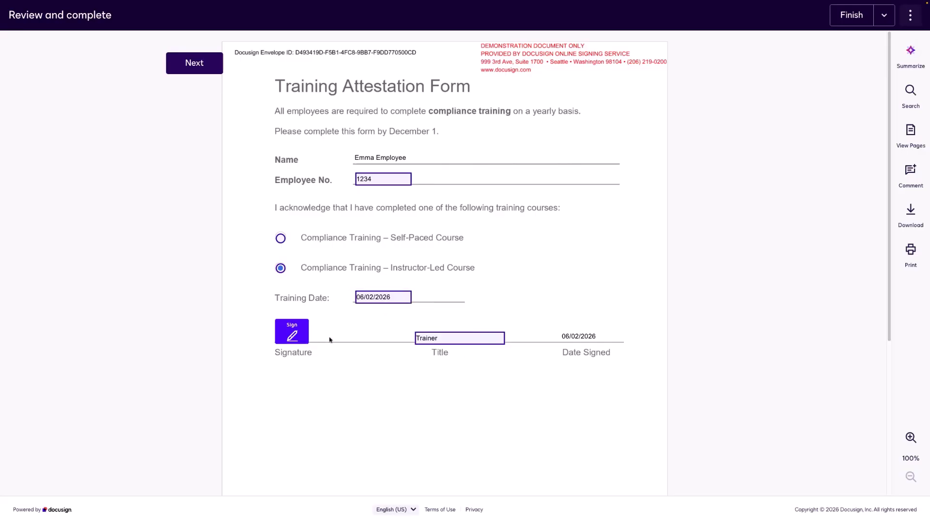
pyautogui.click(305, 335)
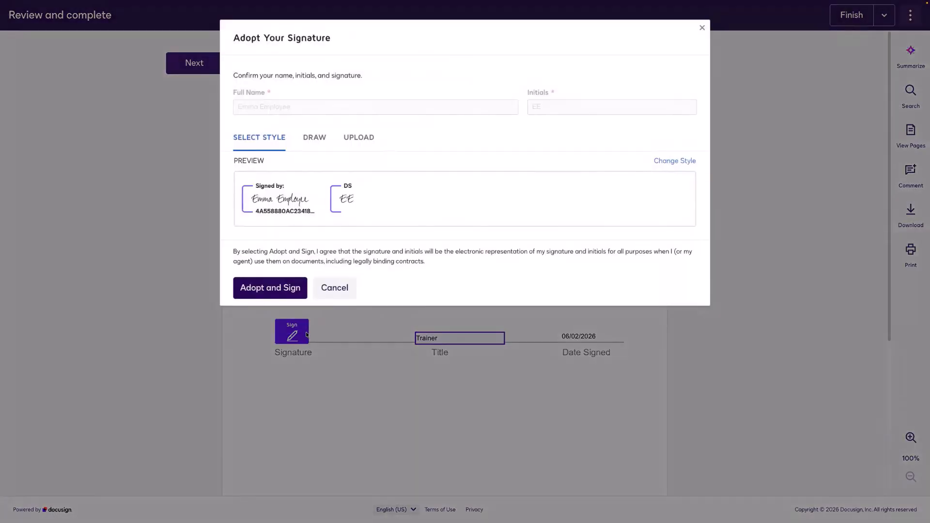
pyautogui.click(263, 288)
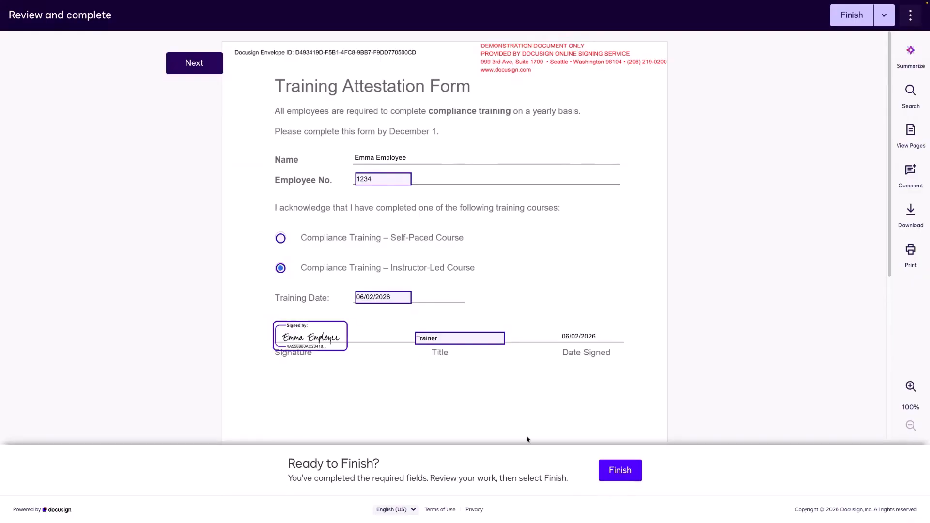
pyautogui.click(625, 470)
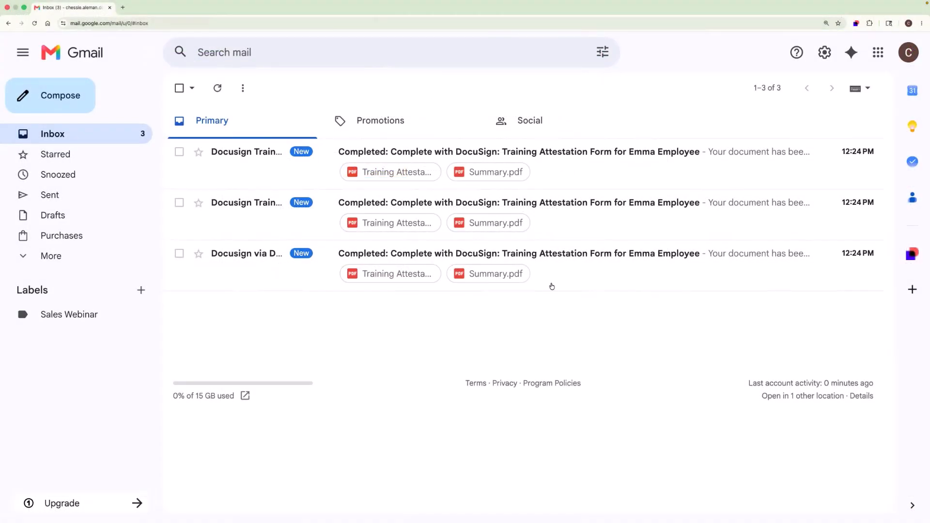
# Step: Open and read each of the three Completed: Training Attestation Form emails in turn
pyautogui.click(564, 269)
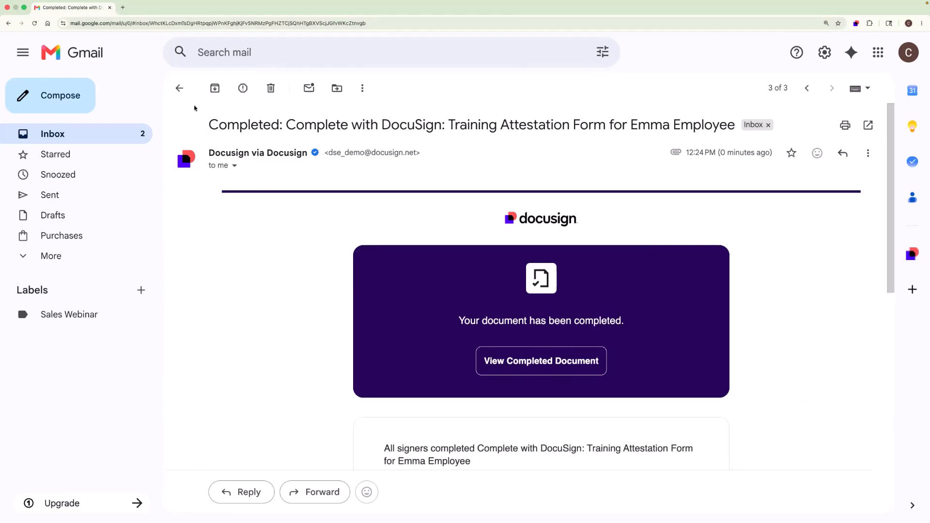
pyautogui.click(179, 88)
pyautogui.click(265, 206)
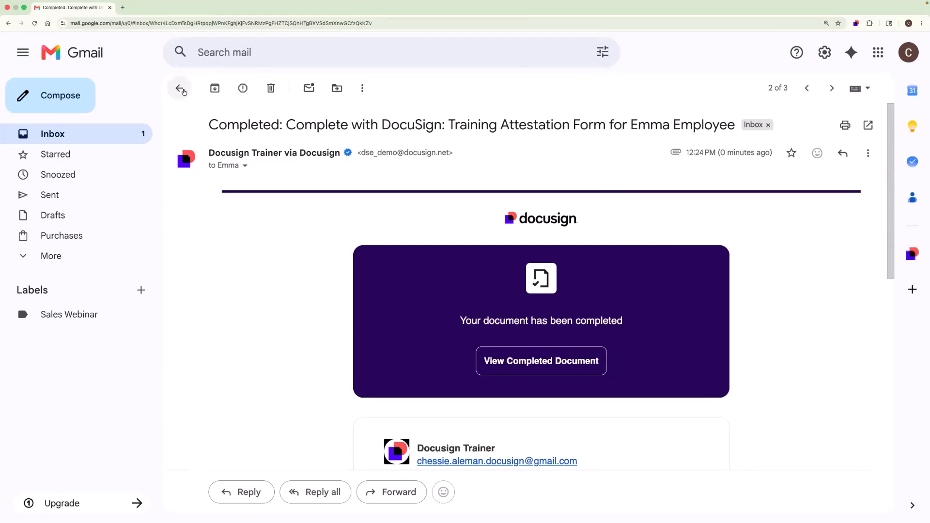
pyautogui.click(179, 87)
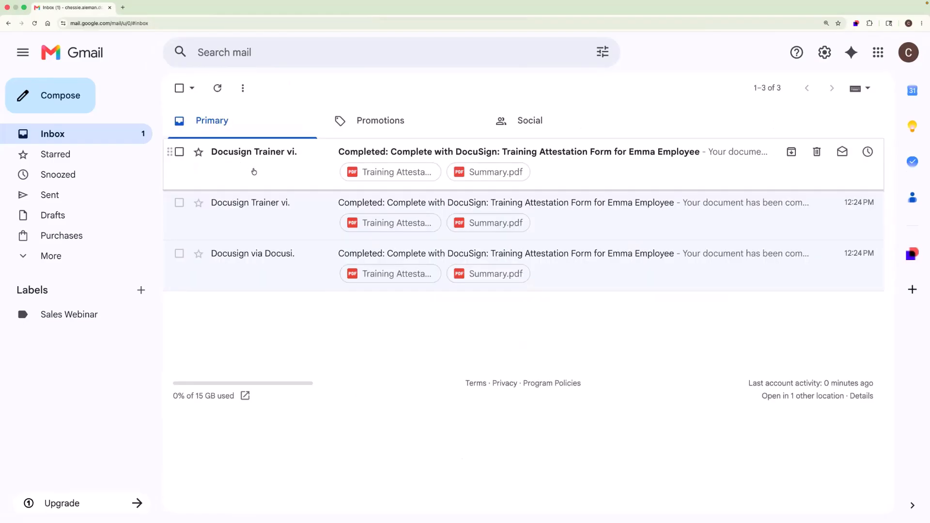
pyautogui.click(254, 172)
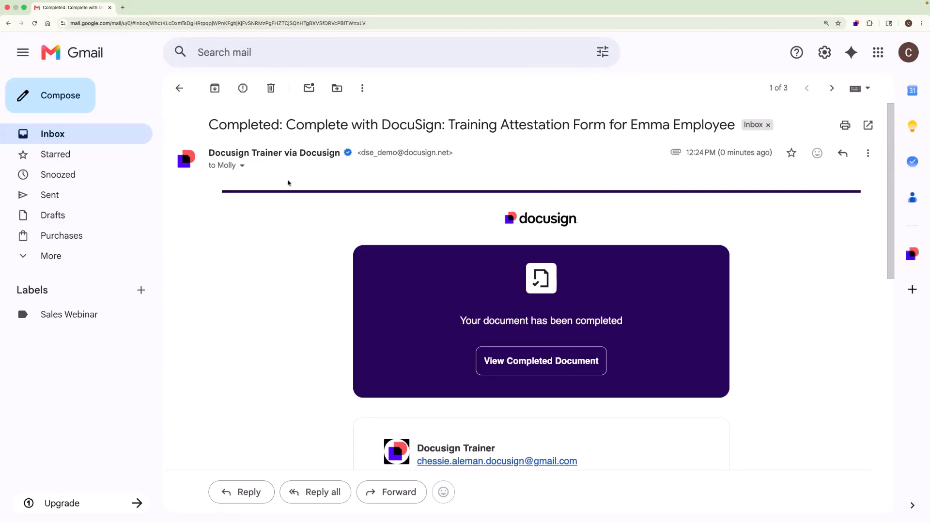
pyautogui.click(178, 88)
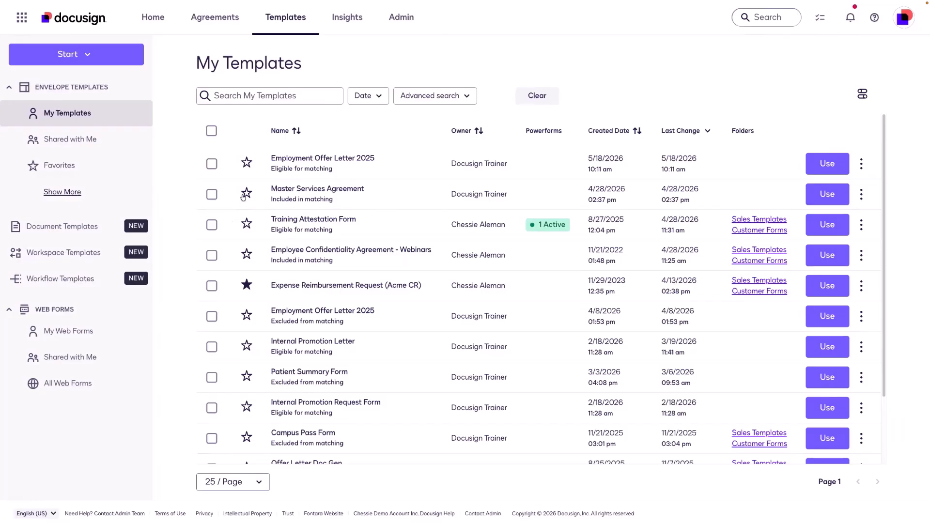
# Step: Open the PowerForms list under Agreements, cancel the response data download, and show the row's actions
pyautogui.click(215, 24)
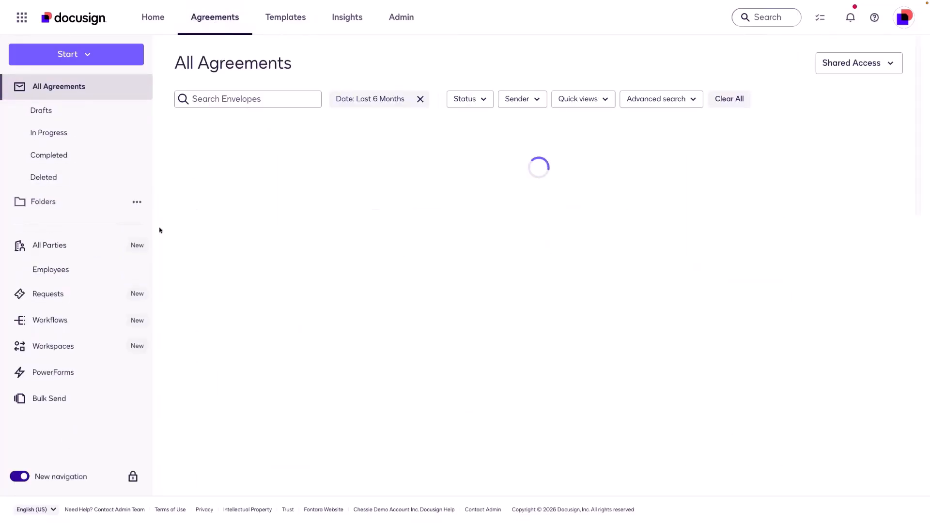
pyautogui.click(85, 370)
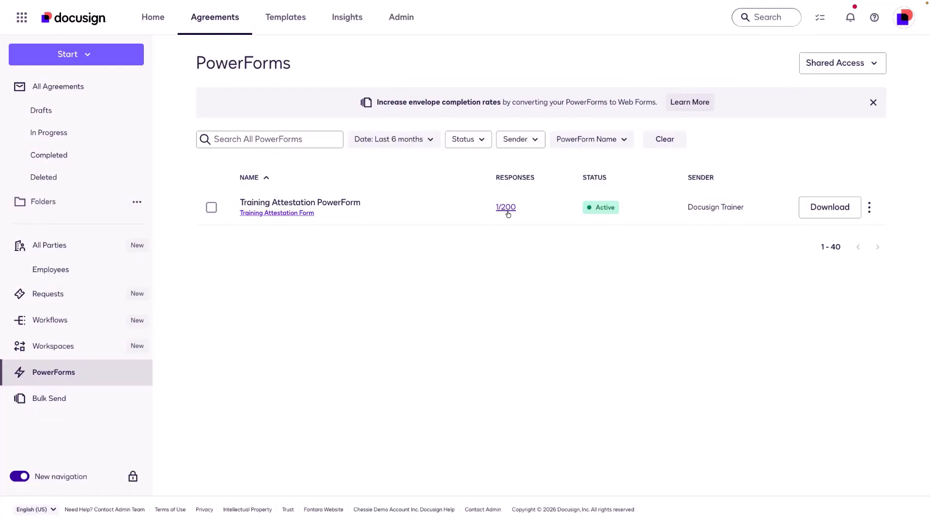
pyautogui.click(823, 216)
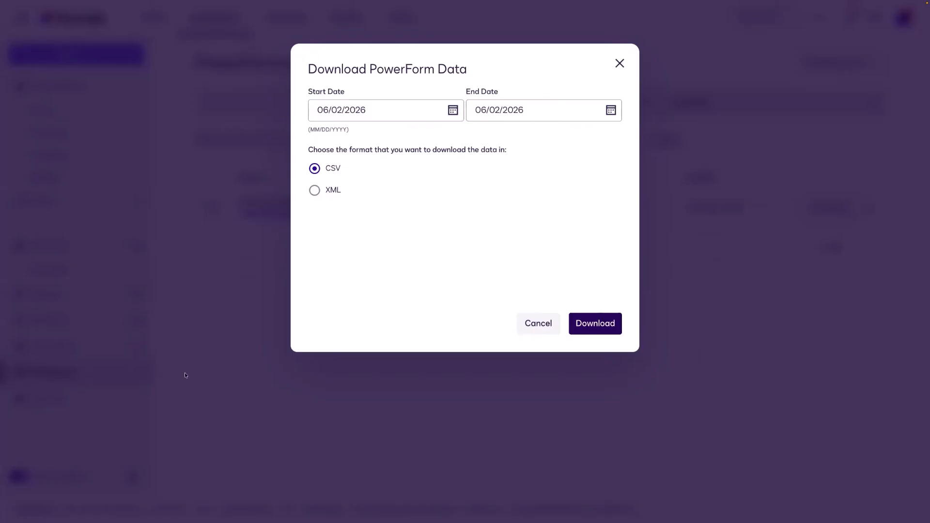
pyautogui.click(550, 329)
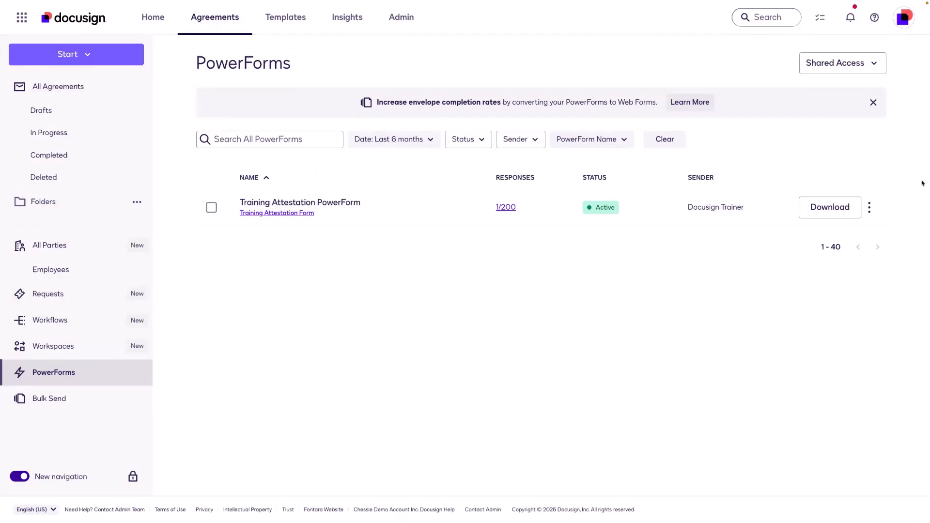
pyautogui.click(870, 208)
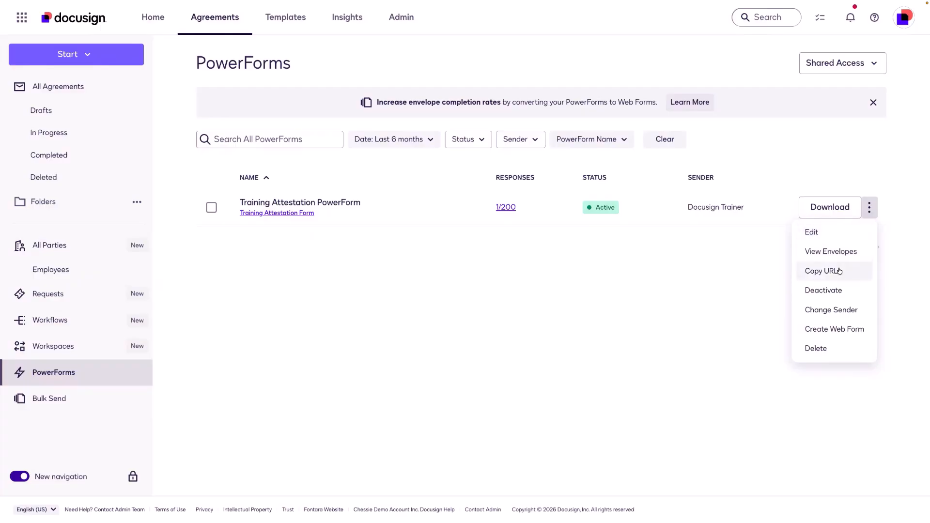
# Step: Start Change Sender for the Training Attestation PowerForm but cancel, leaving Docusign Trainer as sender
pyautogui.click(846, 311)
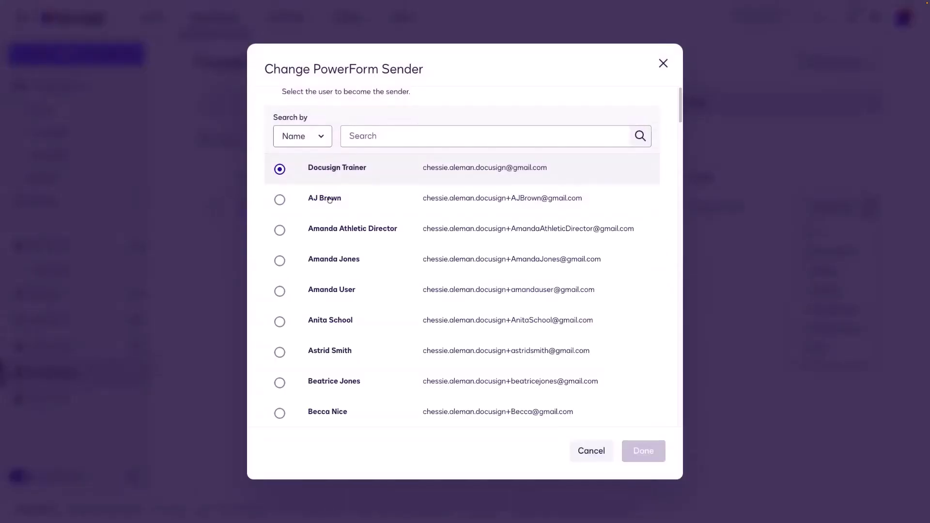
pyautogui.click(587, 454)
pyautogui.click(869, 207)
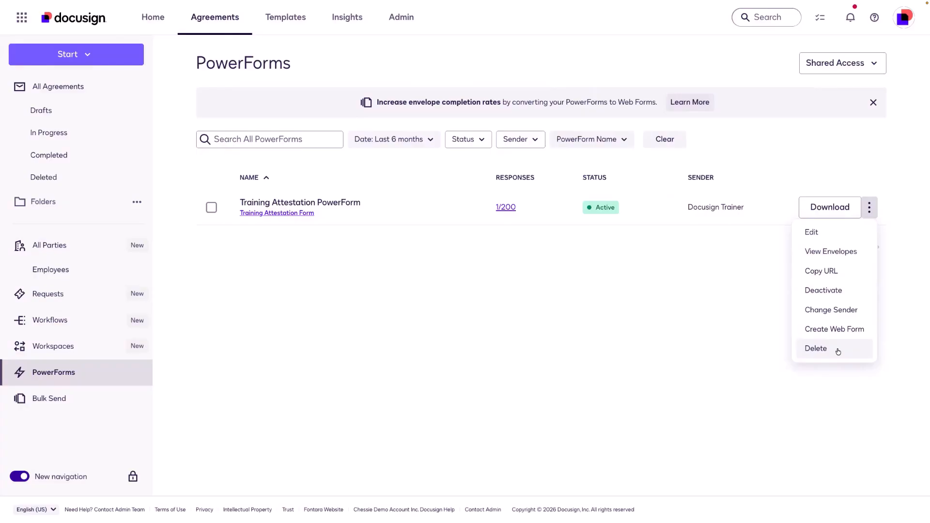
pyautogui.click(605, 313)
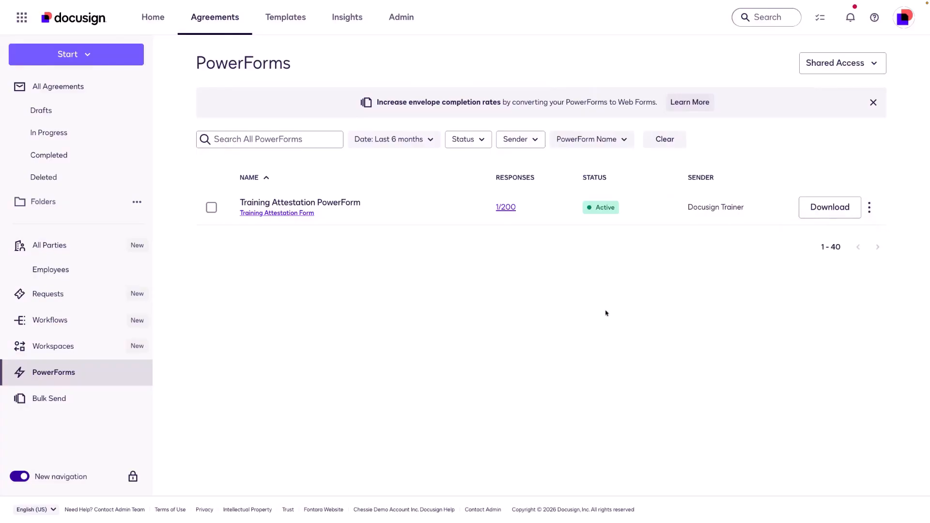